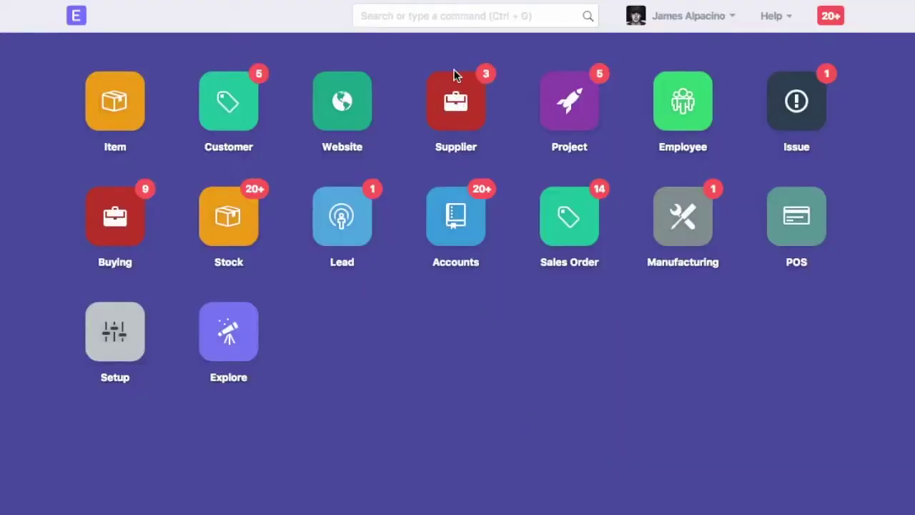
Start a new lead and enter the contact's name and e-mail address.
left_click(450, 16)
type("new l")
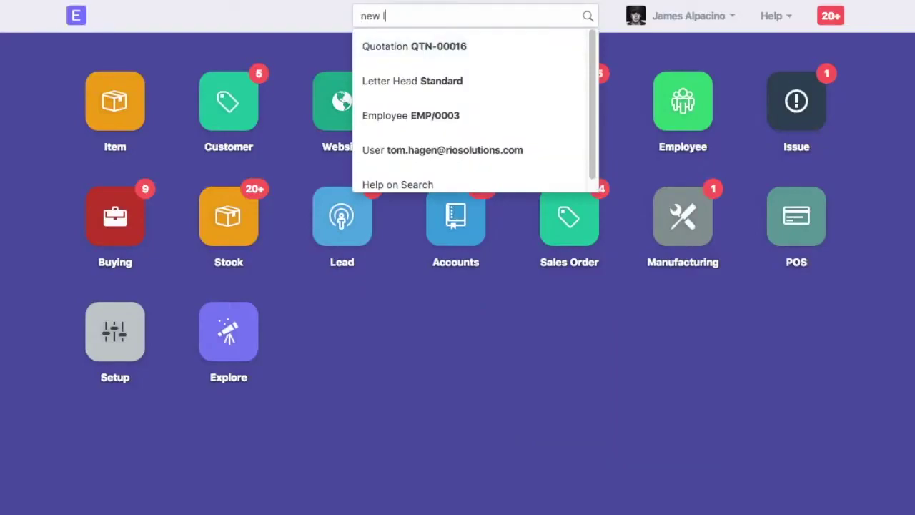
left_click(432, 45)
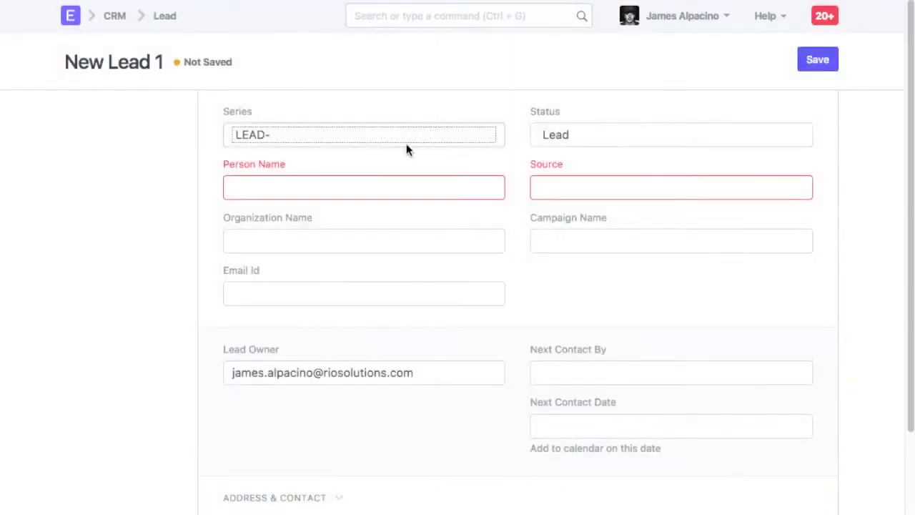
left_click(355, 187)
type("Amy")
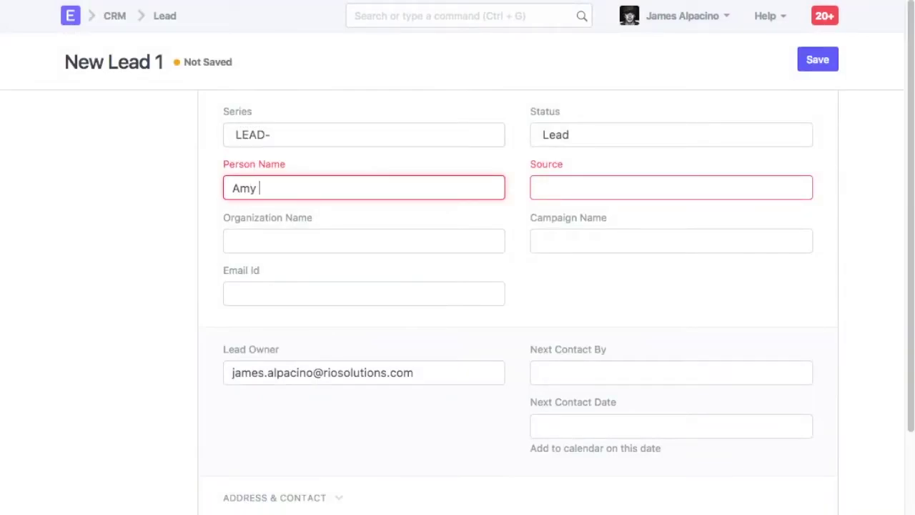
type("an")
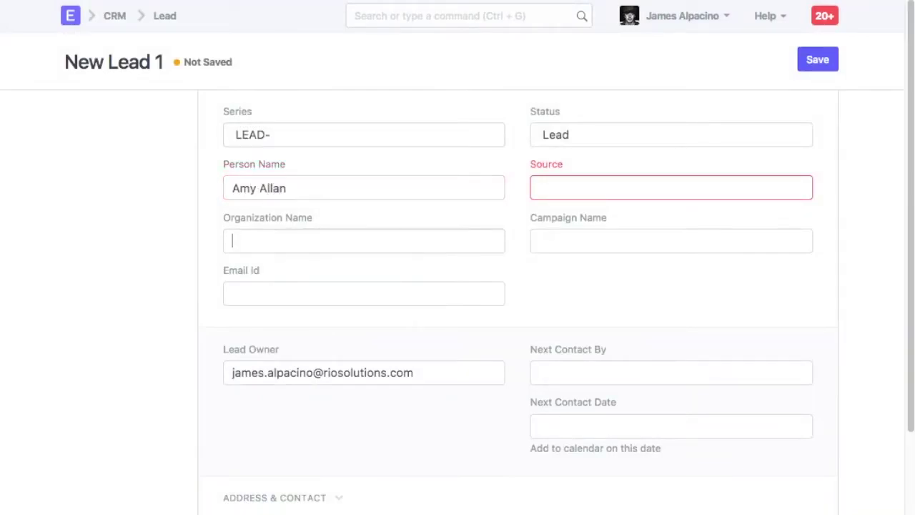
type("technologi")
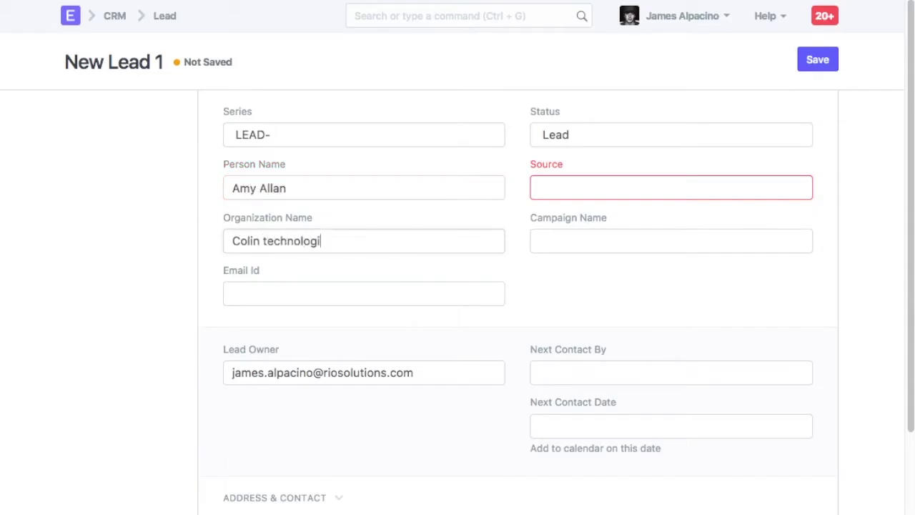
type("es")
key("Tab")
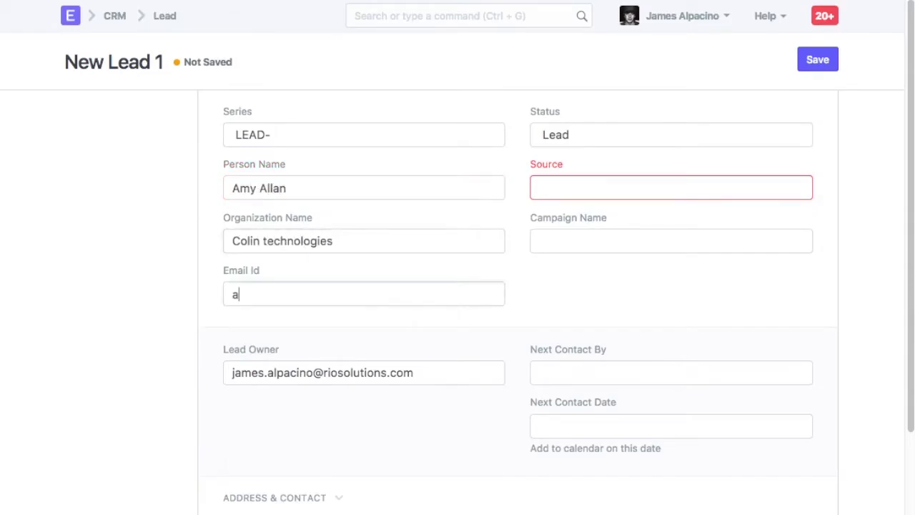
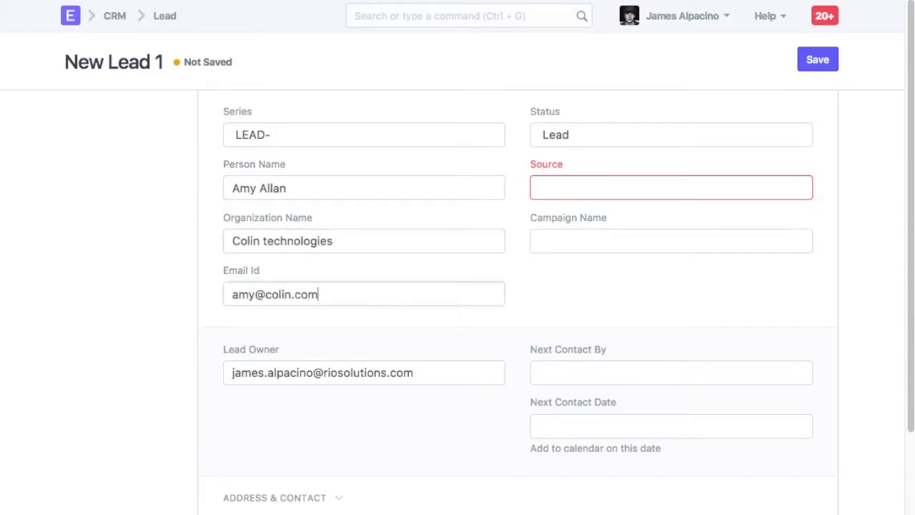
Set the lead source to Campaign with campaign Email Newsletter 11/2016.
left_click(583, 183)
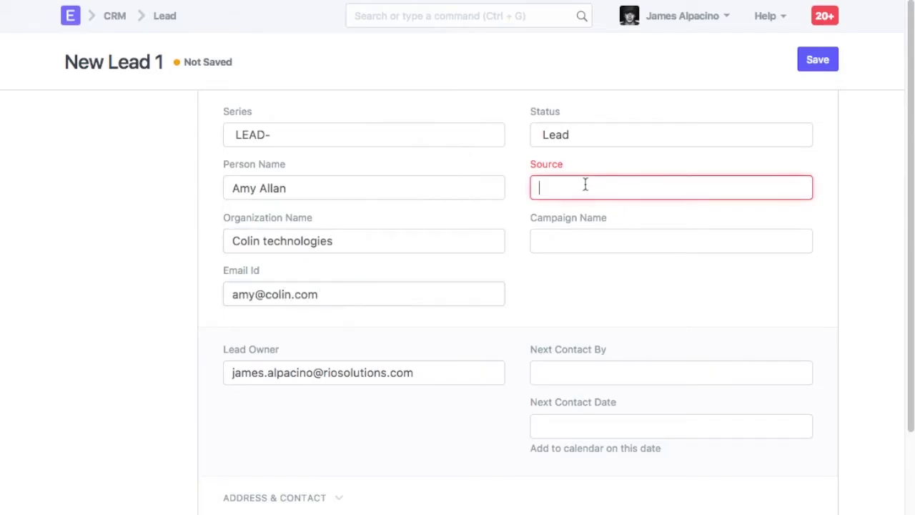
left_click(592, 216)
left_click(603, 238)
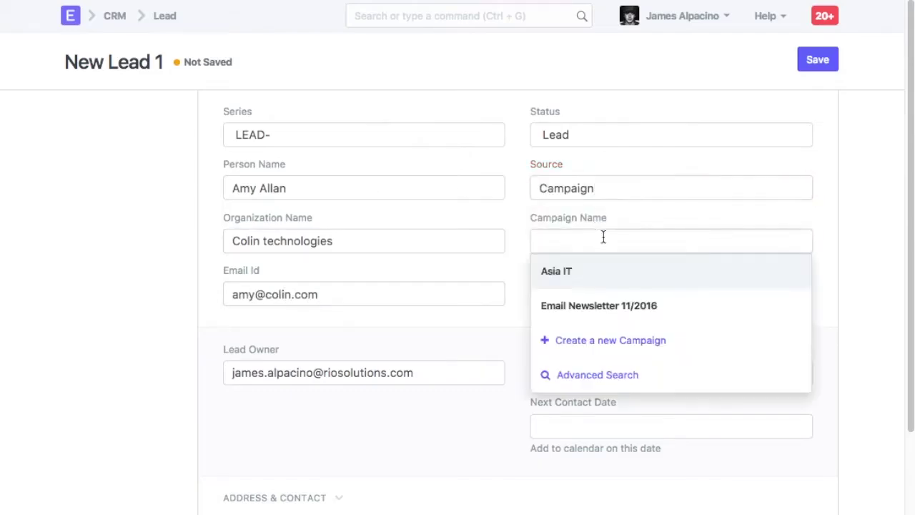
left_click(613, 310)
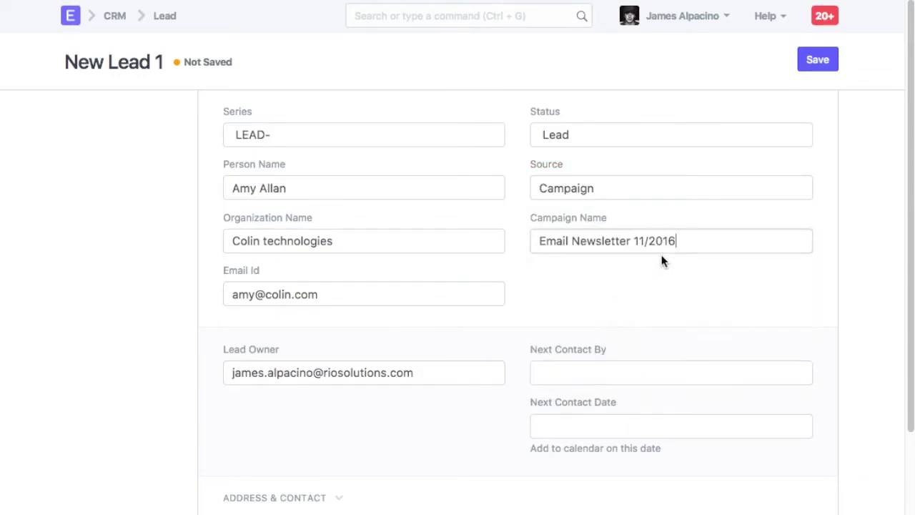
Save the lead as LEAD-00009 and assign a colleague as next contact.
left_click(817, 67)
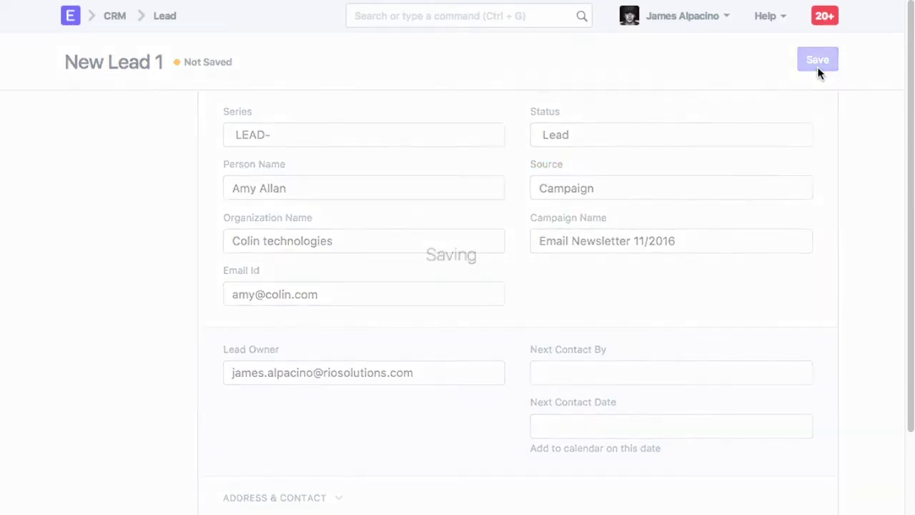
scroll(643, 186, "down", 3)
left_click(565, 174)
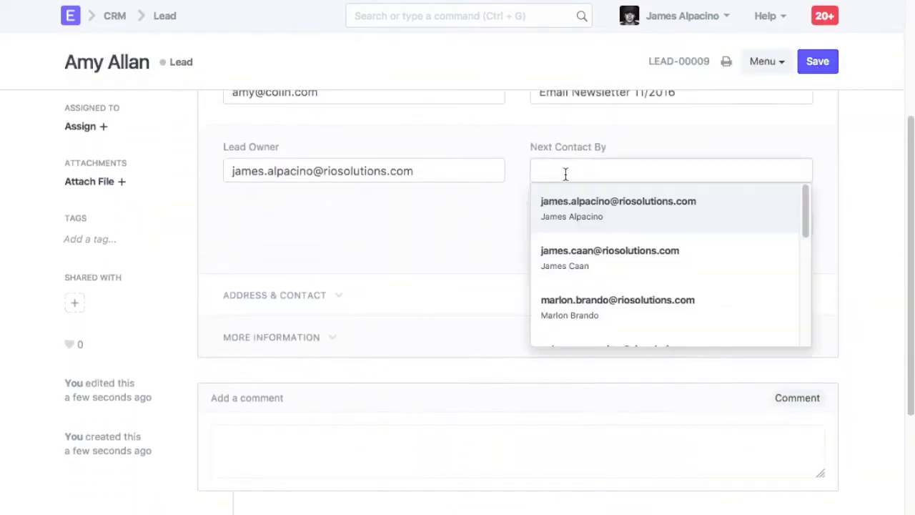
left_click(618, 302)
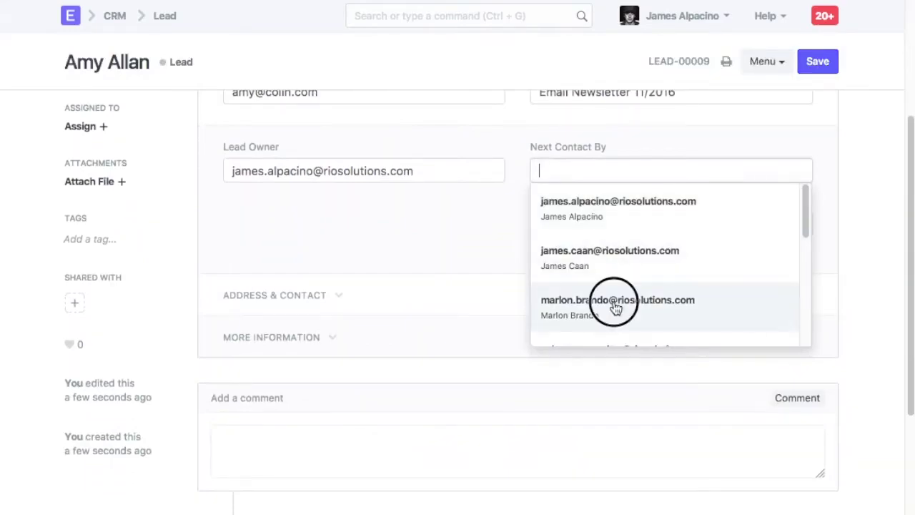
left_click(587, 228)
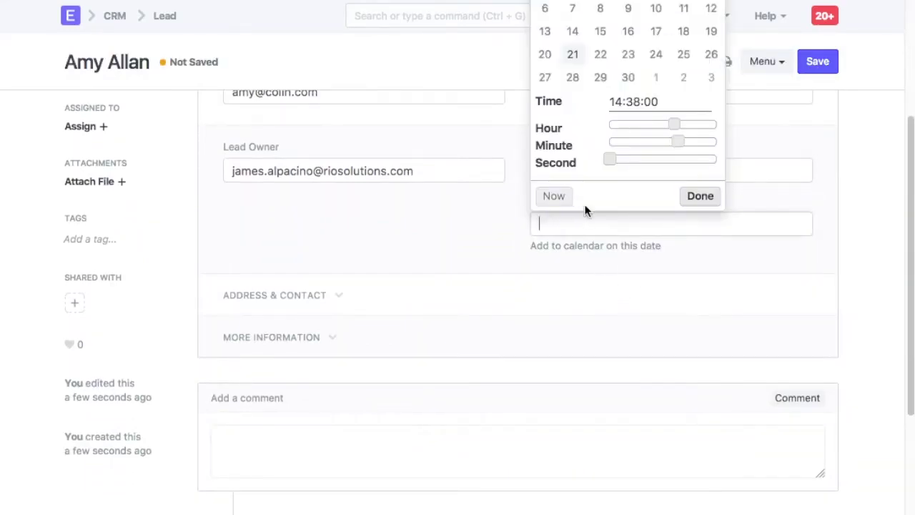
left_click(631, 56)
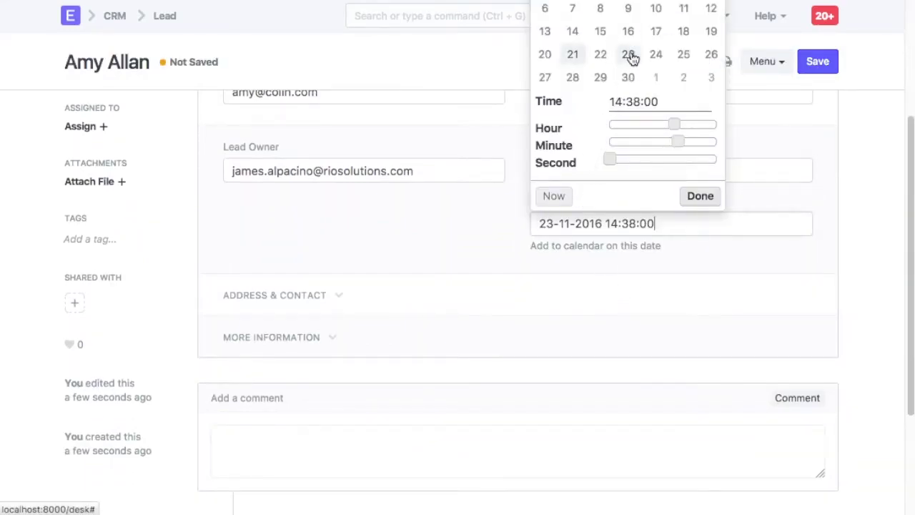
left_click(434, 261)
Enter the lead's mobile number in the Address & Contact section.
scroll(432, 258, "down", 1)
scroll(372, 254, "down", 1)
left_click(318, 231)
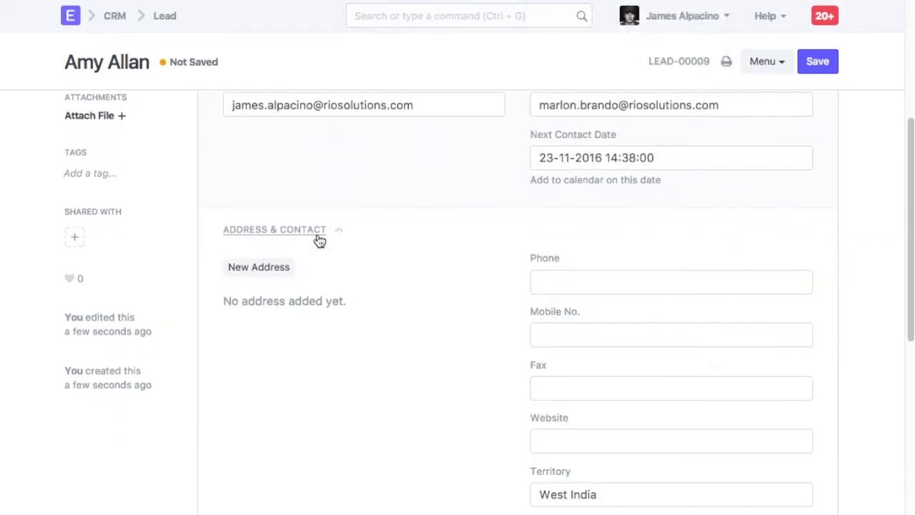
scroll(409, 256, "down", 2)
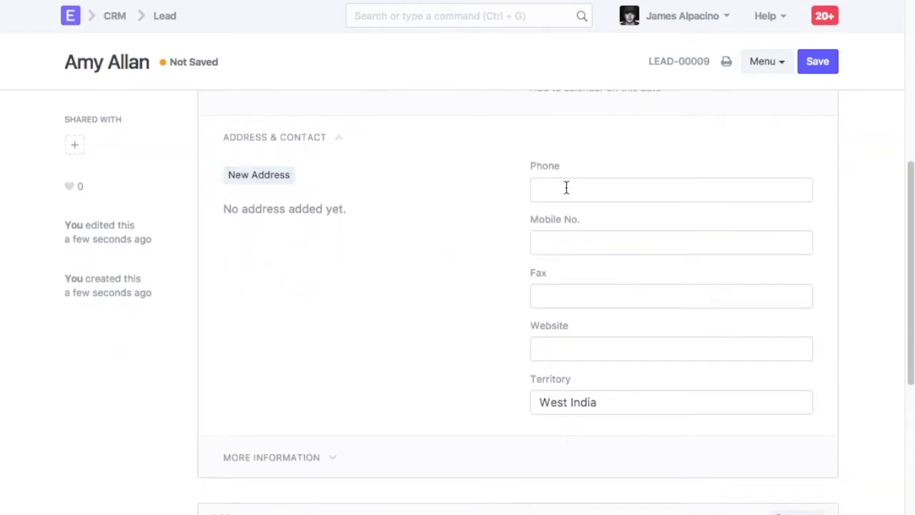
type("987654321")
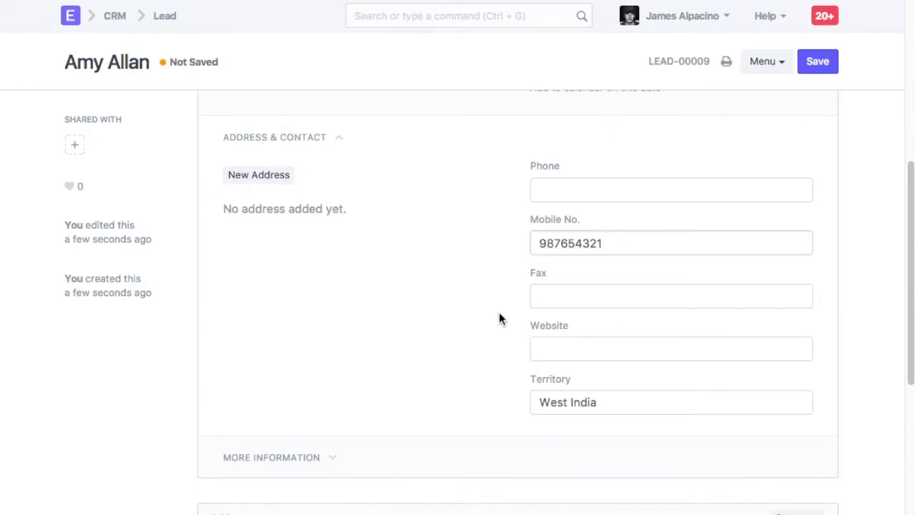
Review Lead Type, Market Segment and Industry unchanged, then save the lead.
scroll(499, 318, "down", 3)
left_click(307, 239)
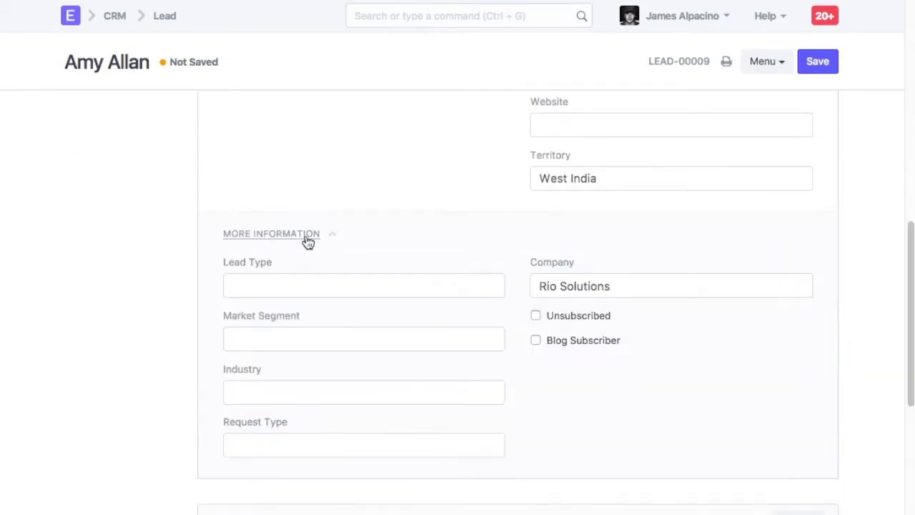
scroll(386, 240, "down", 2)
left_click(347, 226)
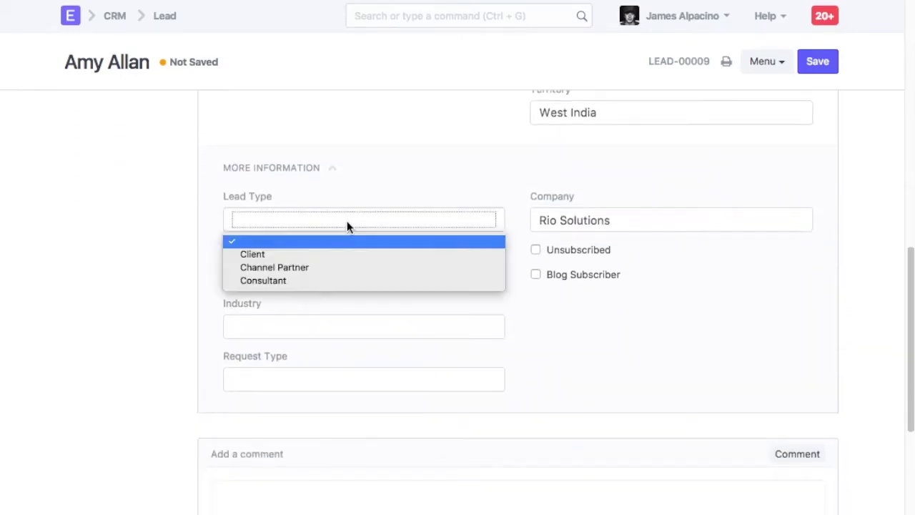
key("Escape")
left_click(364, 279)
left_click(546, 306)
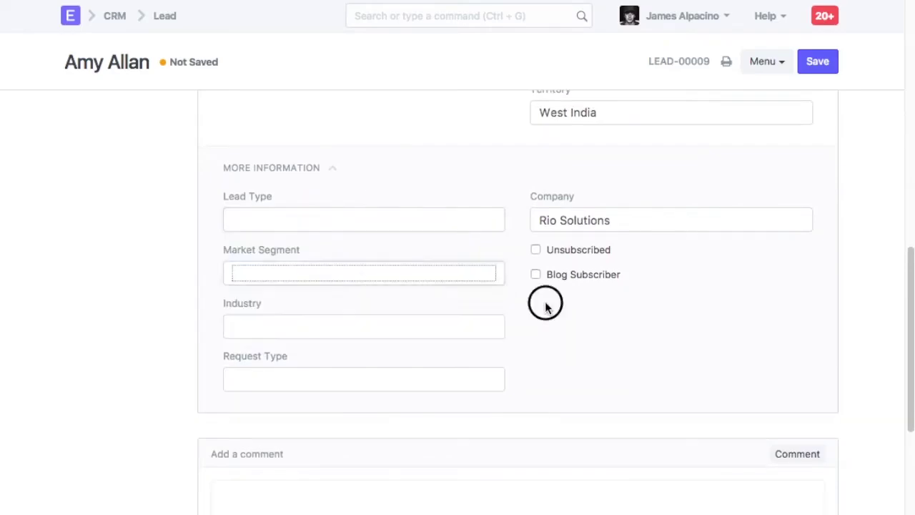
left_click(453, 327)
left_click(531, 329)
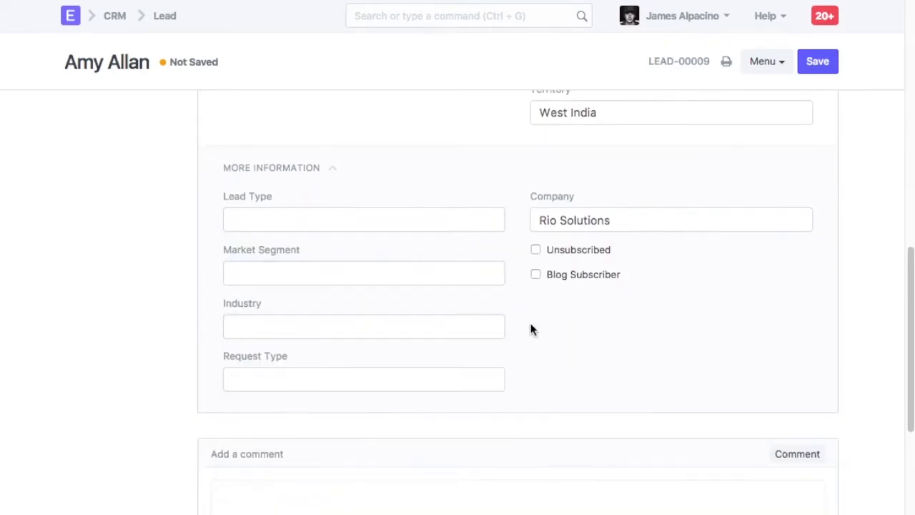
left_click(812, 71)
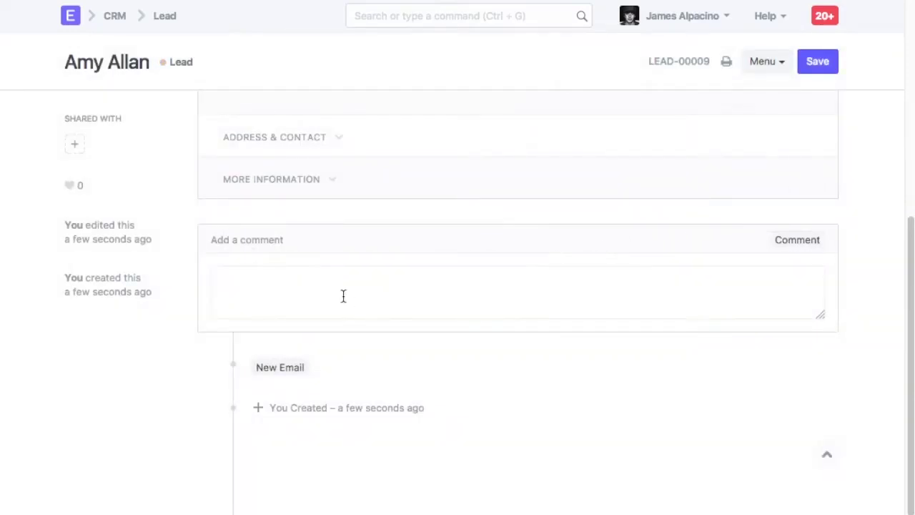
Email the lead 'Hi, Can we meet tomorrow?' so its status becomes Replied.
type("Hi,")
key("Return")
key("Return")
type("Can we meet tomorrow?")
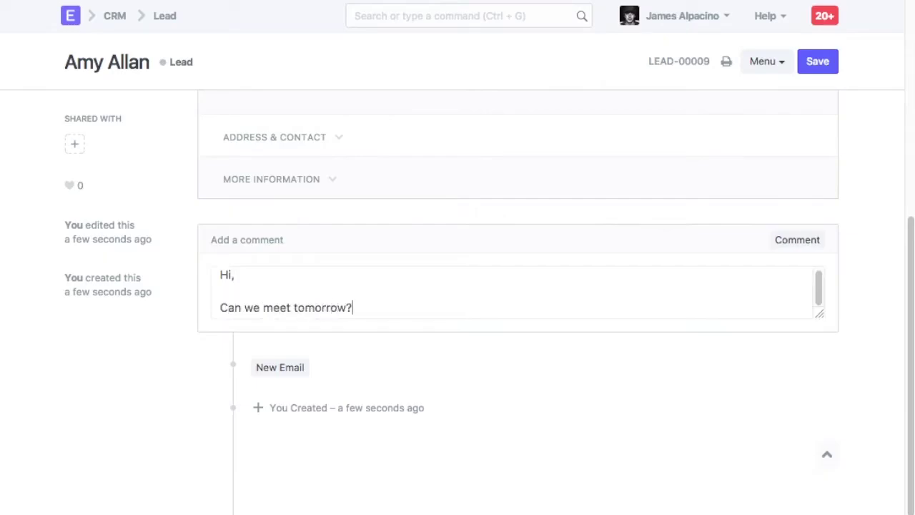
left_click(286, 366)
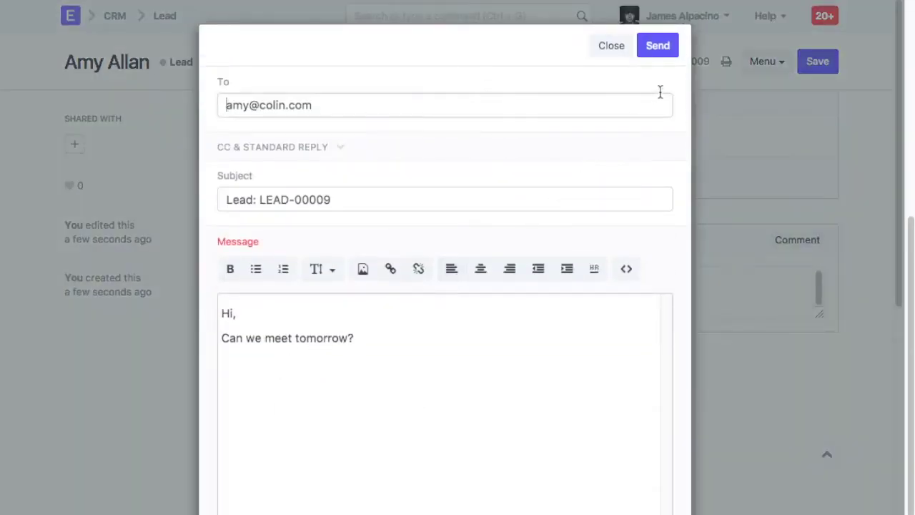
left_click(669, 48)
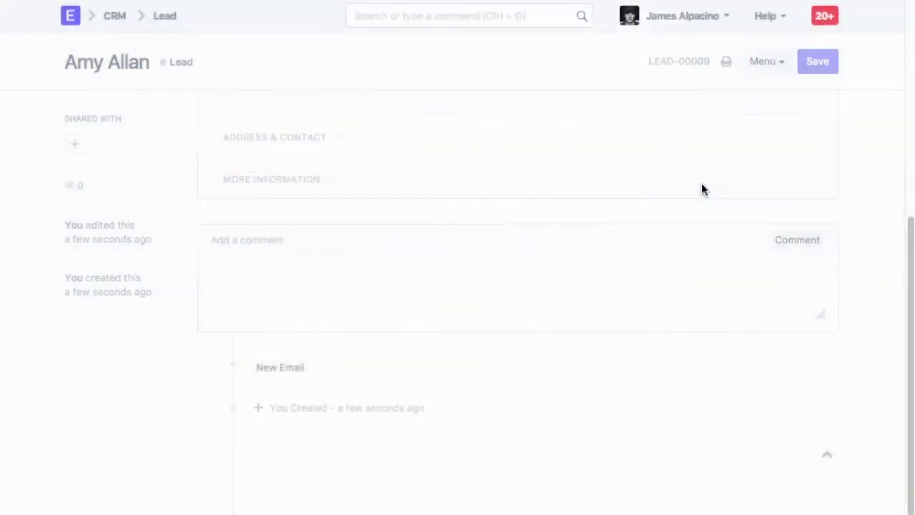
scroll(584, 346, "down", 1)
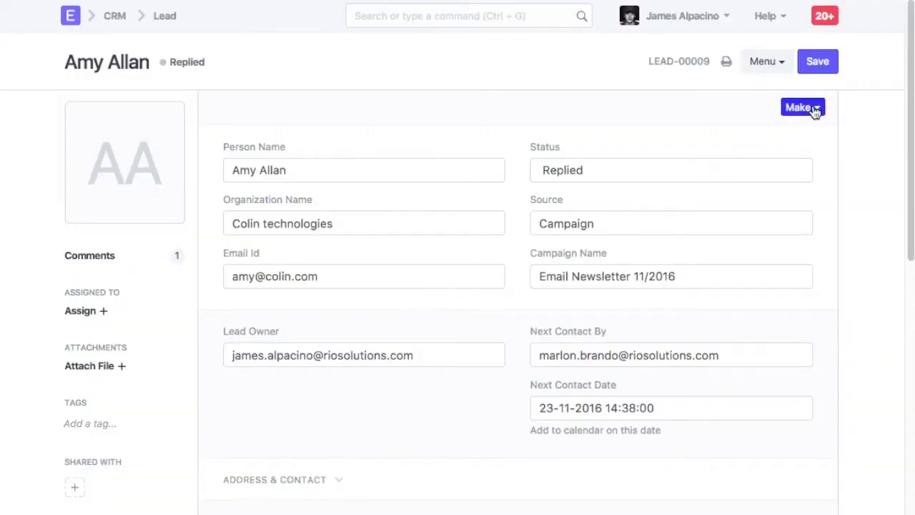
Create a new Opportunity from LEAD-00009 via the Make menu.
left_click(814, 112)
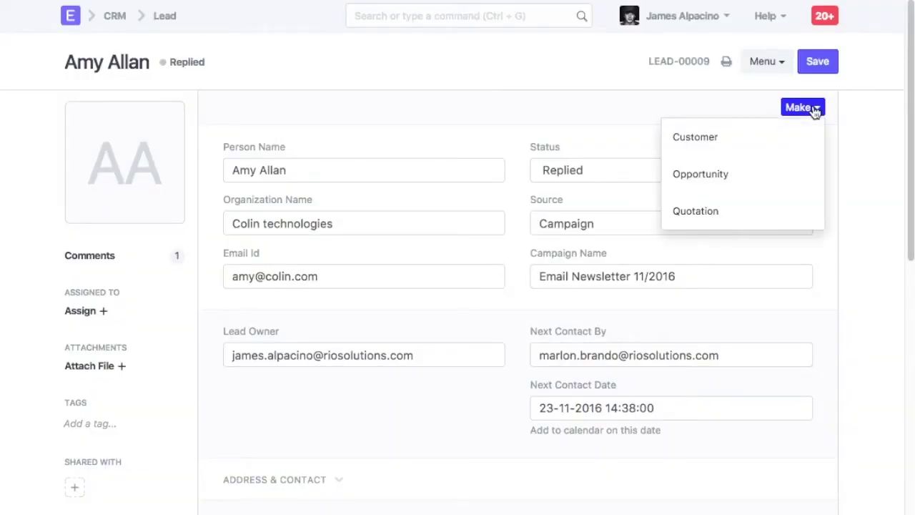
left_click(702, 185)
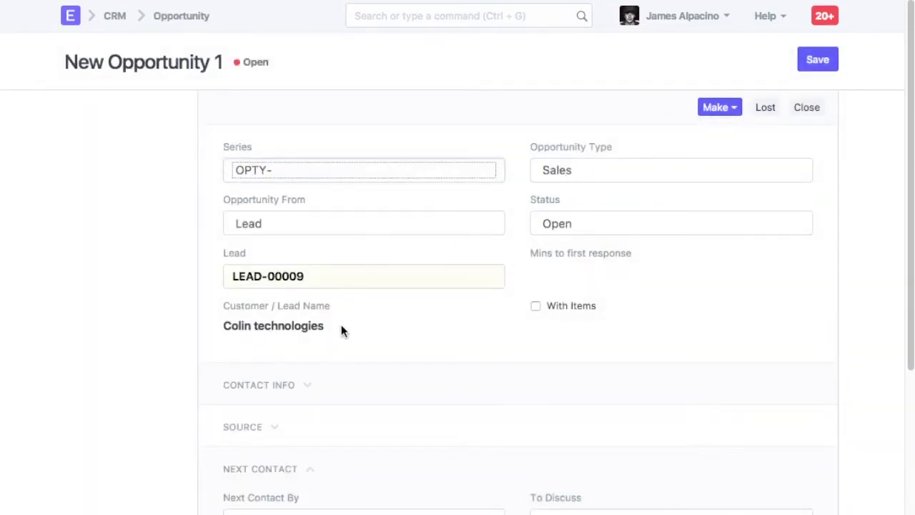
Set Opportunity From to Lead and enable With Items.
left_click(330, 227)
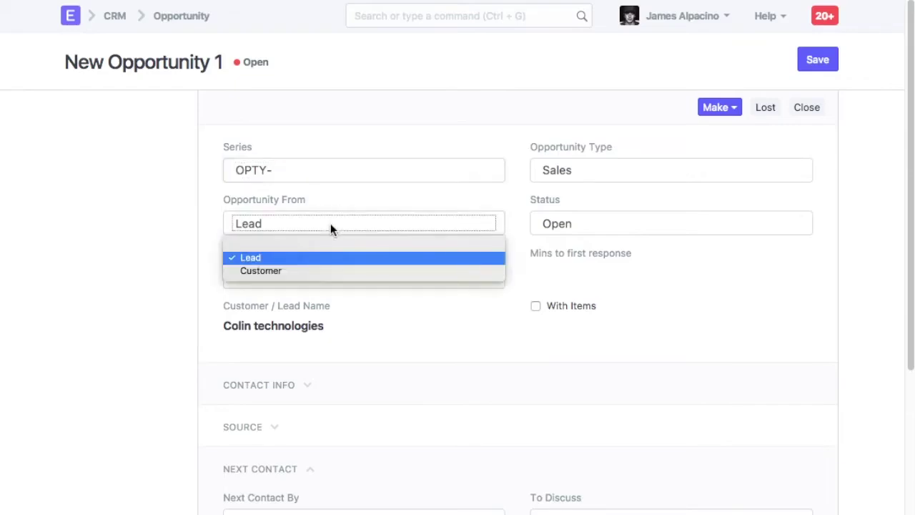
left_click(333, 271)
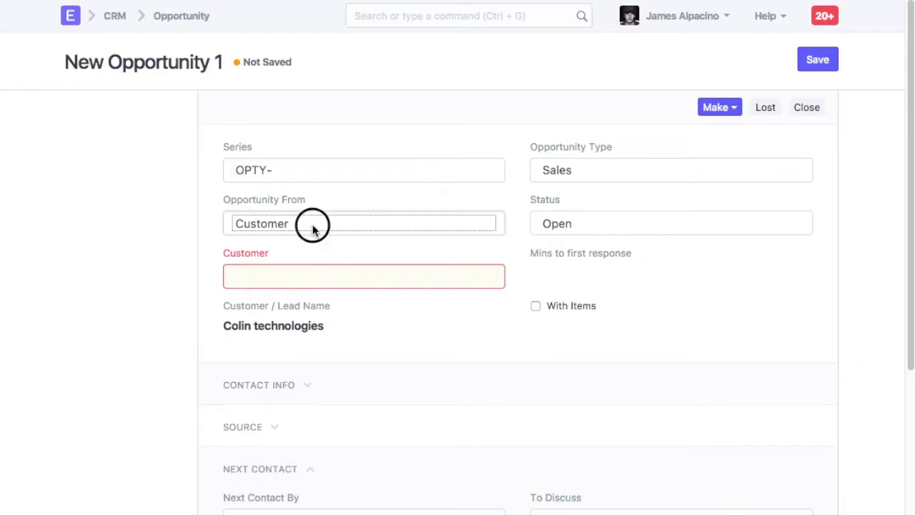
left_click(313, 229)
left_click(323, 256)
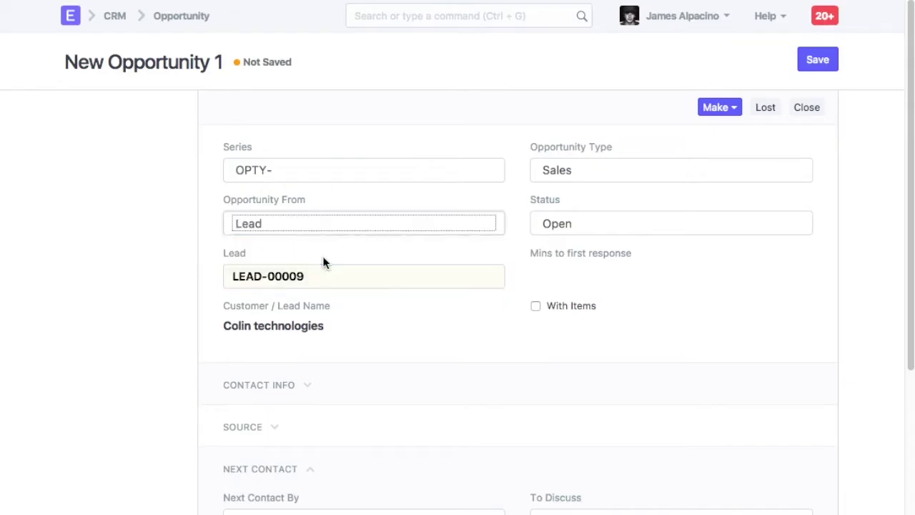
left_click(536, 306)
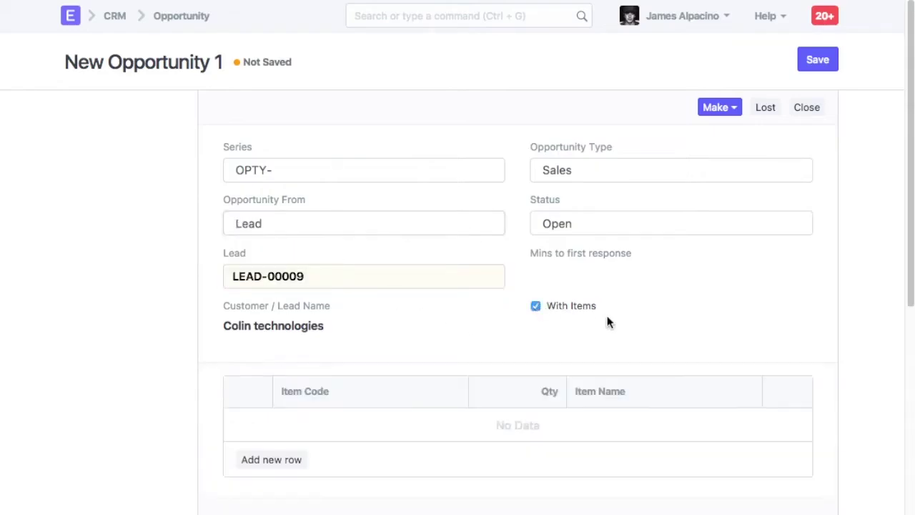
Add one Micromax Canvas item at quantity 1 and save as OPTY-00010.
scroll(670, 280, "down", 3)
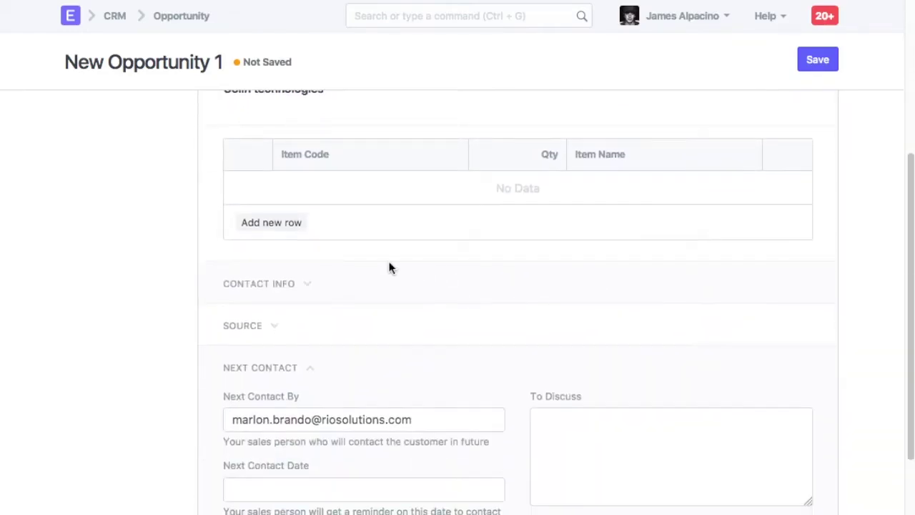
left_click(288, 228)
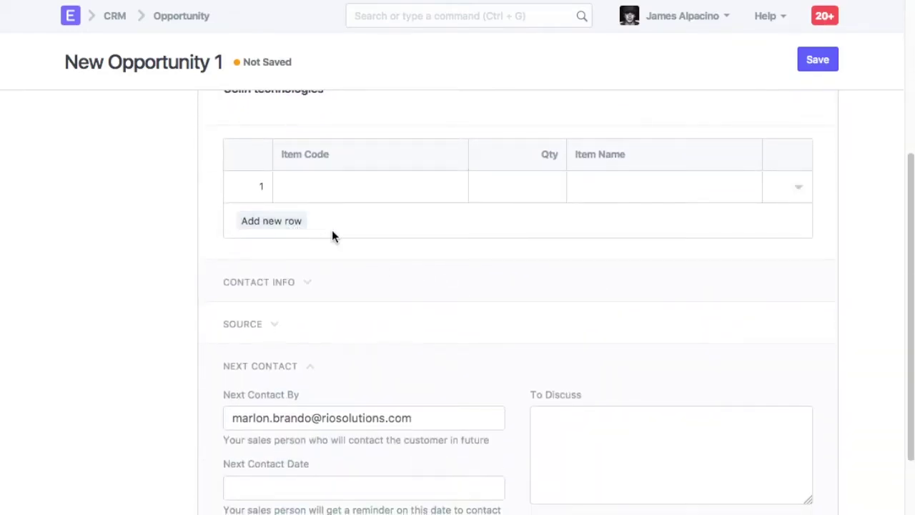
left_click(327, 192)
left_click(326, 192)
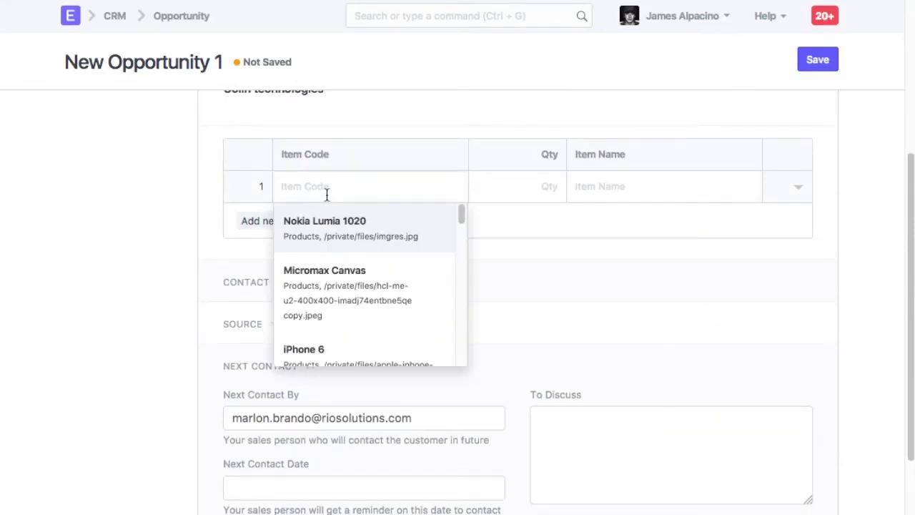
left_click(353, 270)
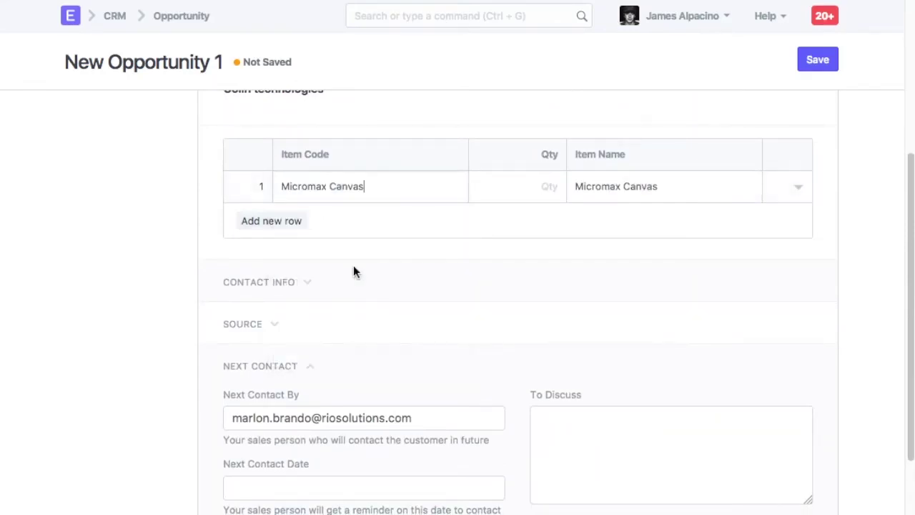
left_click(493, 185)
type("1")
left_click(593, 255)
left_click(799, 191)
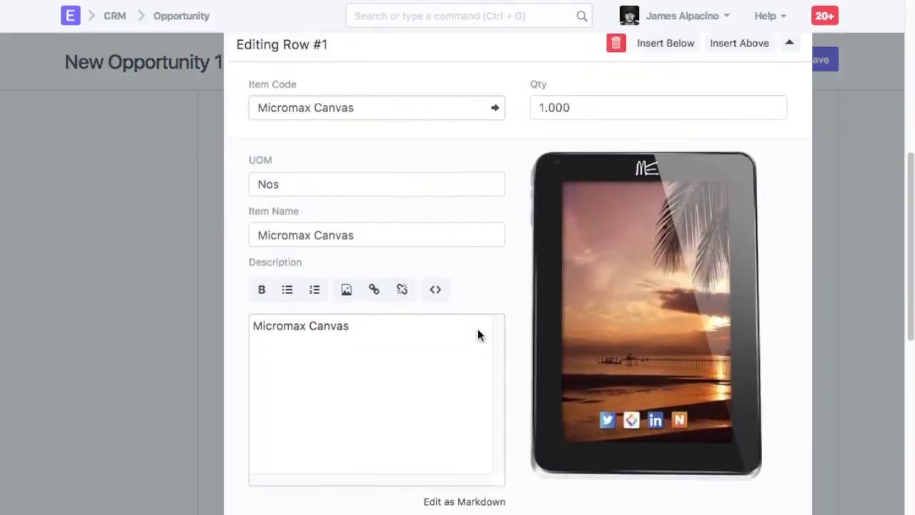
left_click(823, 222)
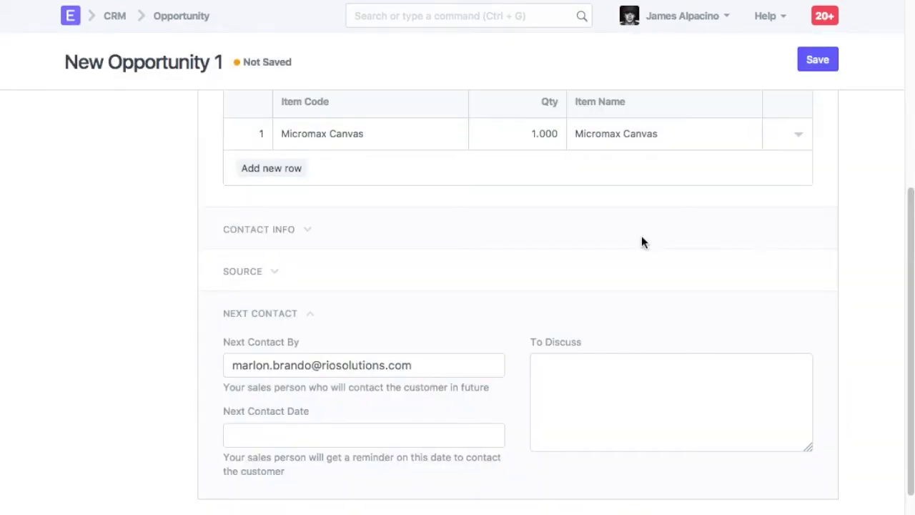
left_click(811, 66)
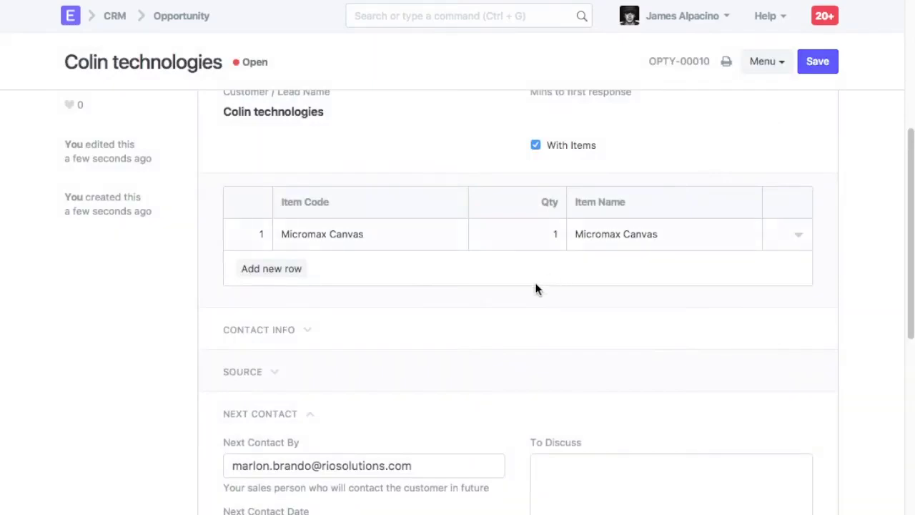
scroll(520, 293, "down", 3)
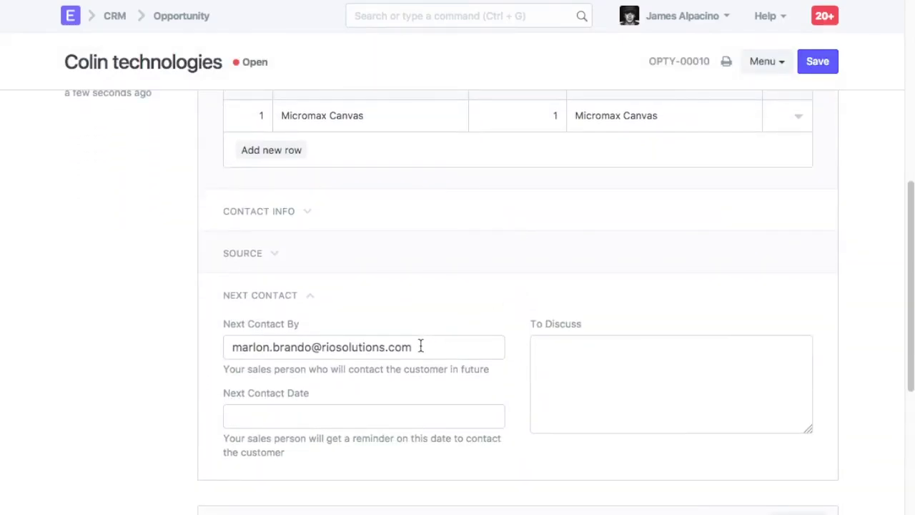
left_click(389, 411)
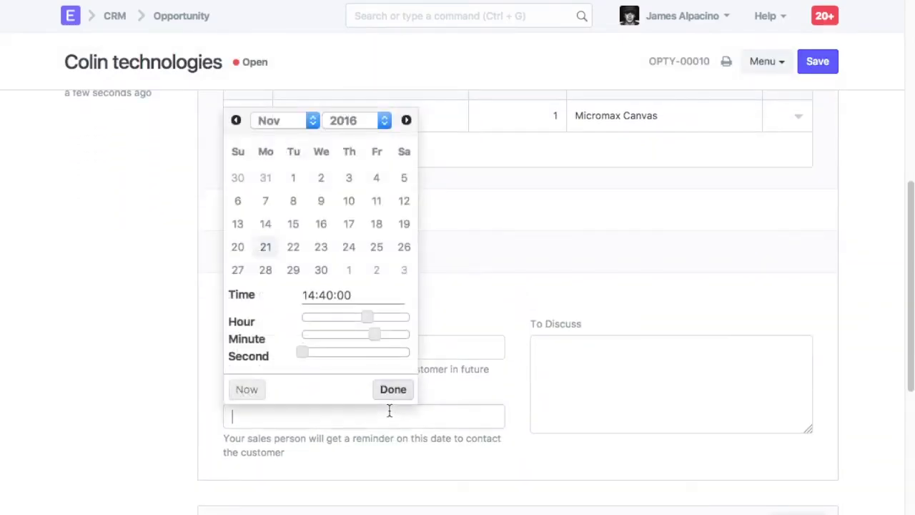
left_click(404, 248)
left_click(478, 307)
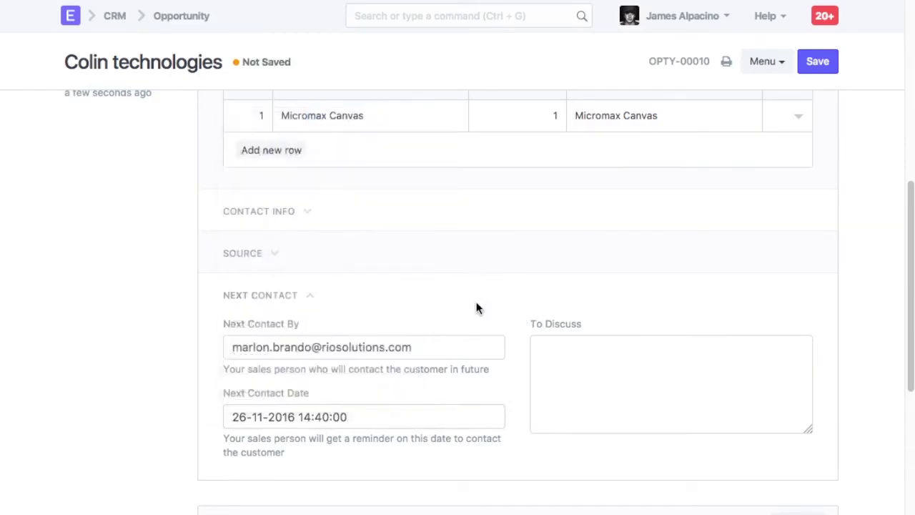
left_click(819, 66)
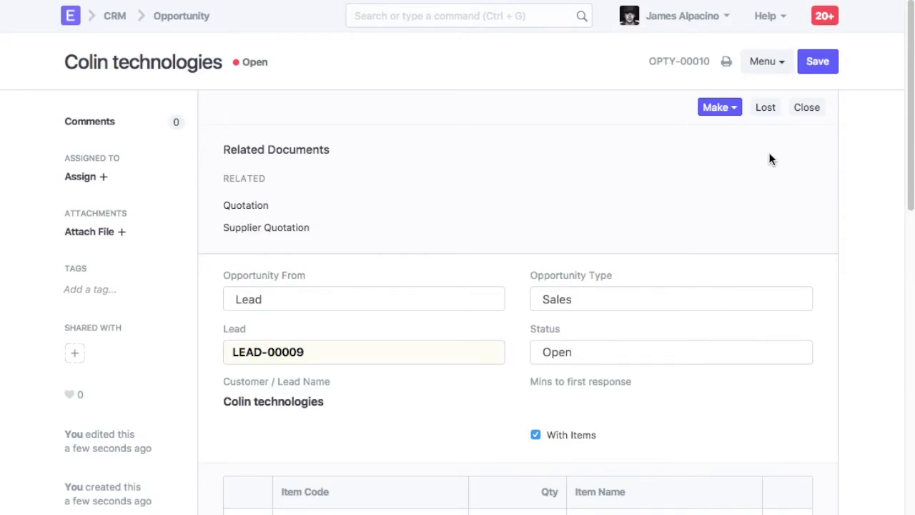
left_click(718, 108)
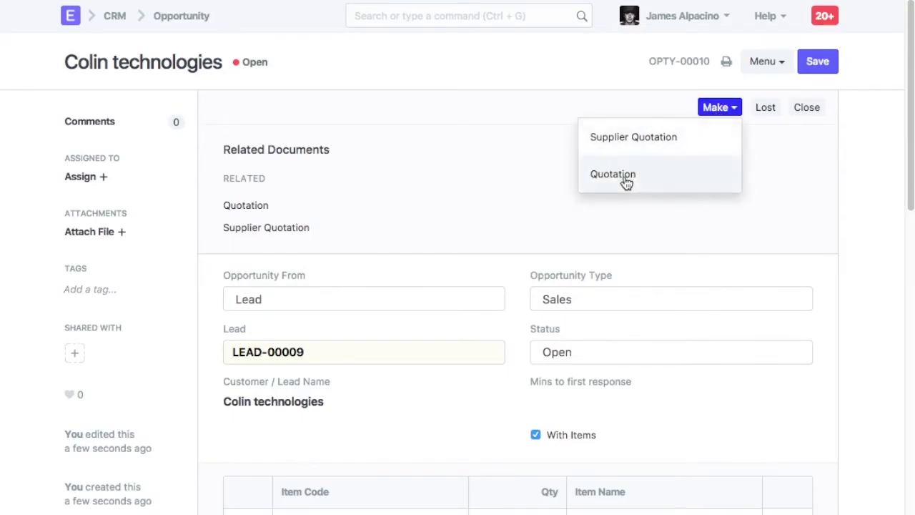
Make a quotation from the opportunity and check INR currency with Standard INR price list.
left_click(612, 175)
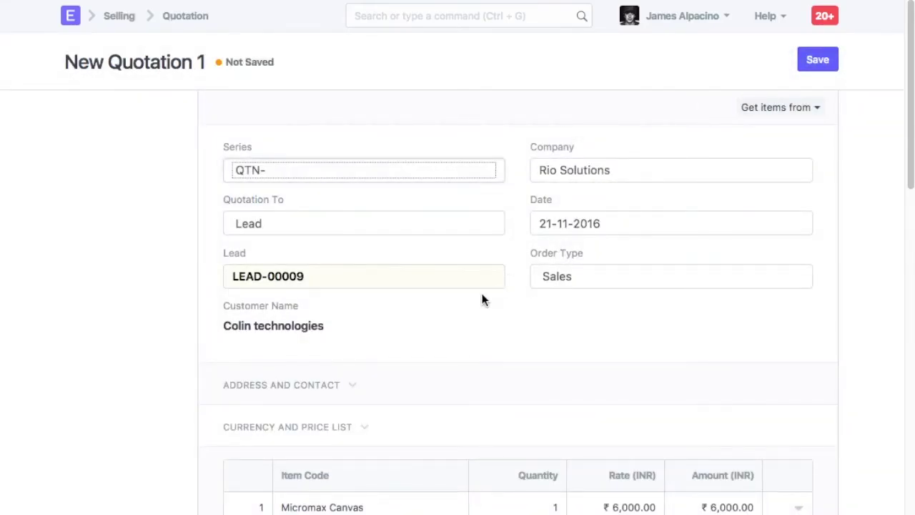
scroll(481, 295, "down", 3)
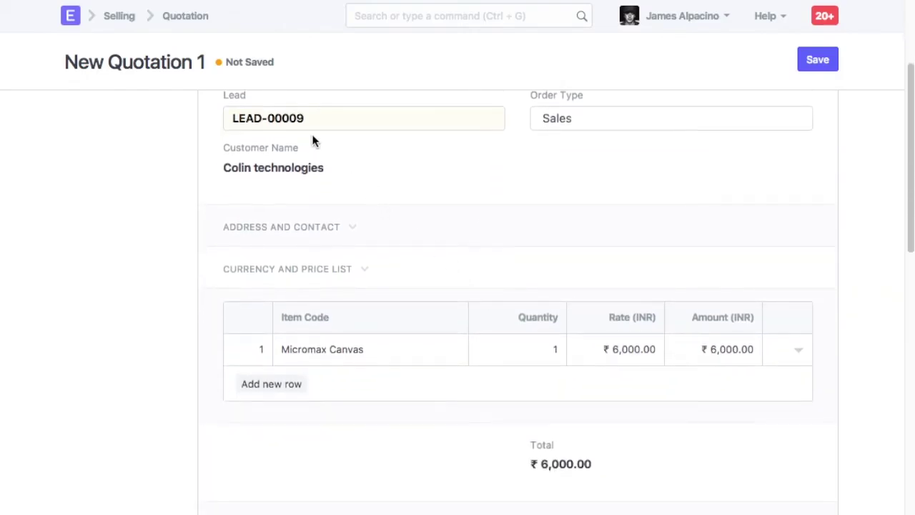
scroll(384, 235, "down", 1)
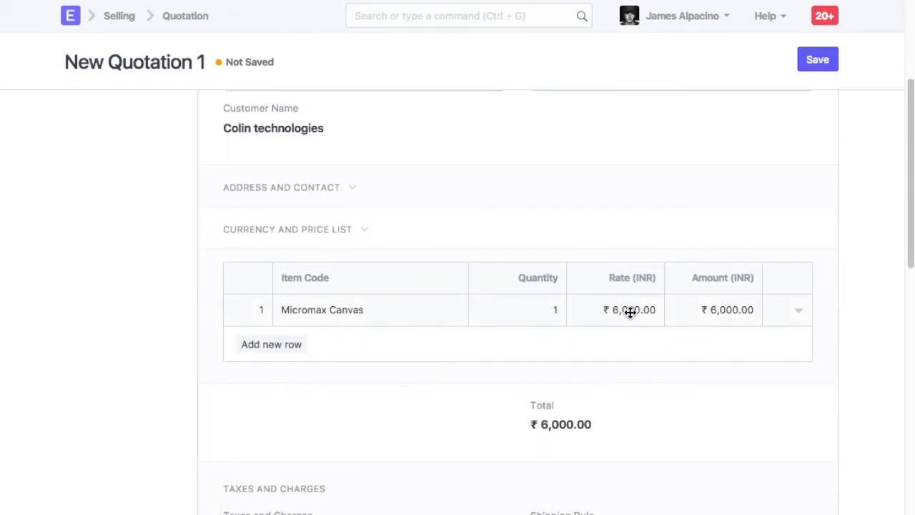
left_click(348, 231)
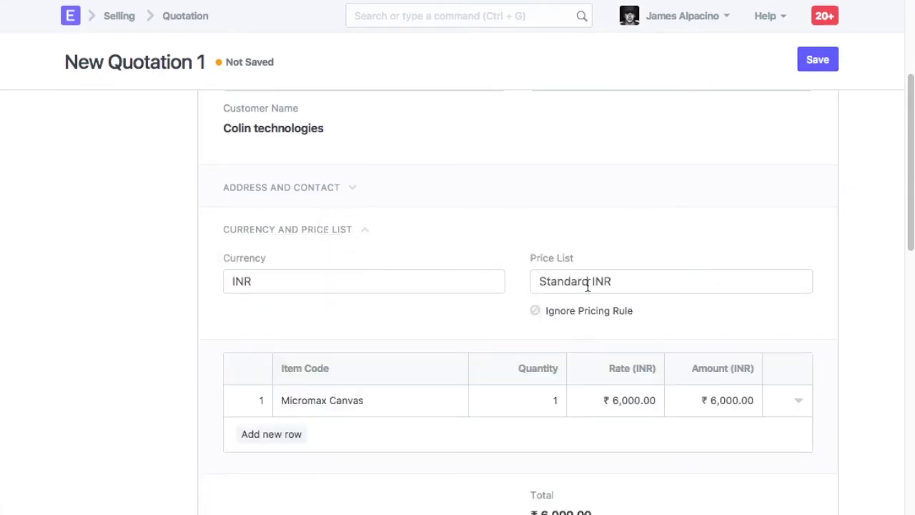
scroll(587, 284, "down", 2)
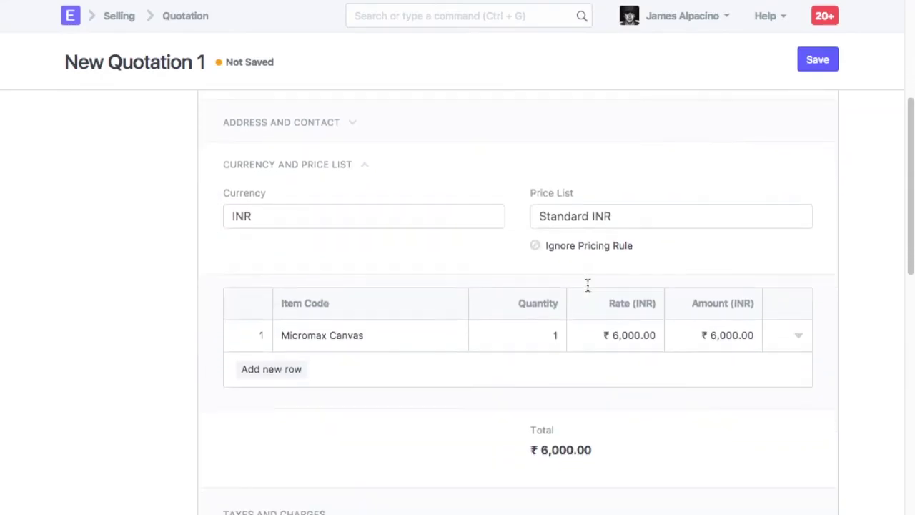
scroll(587, 283, "down", 5)
scroll(587, 284, "down", 3)
Apply the GST 12% tax template to the quotation.
left_click(368, 202)
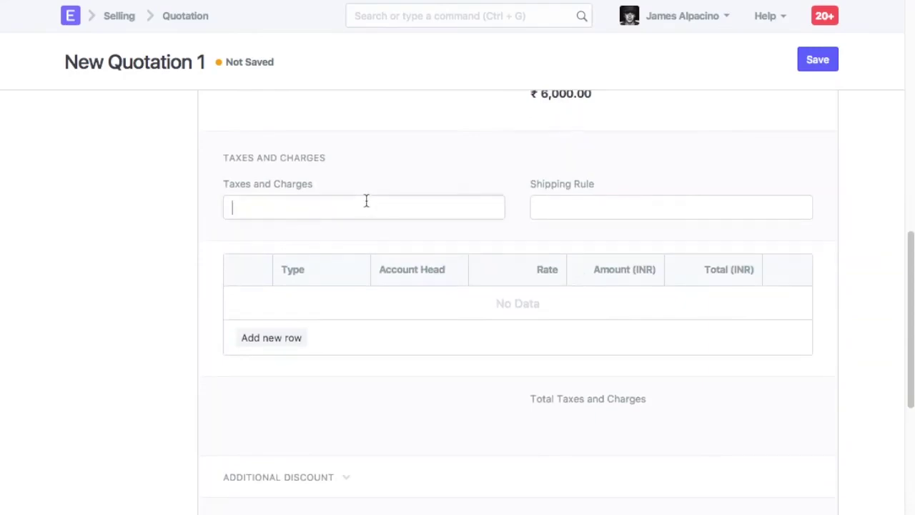
left_click(296, 238)
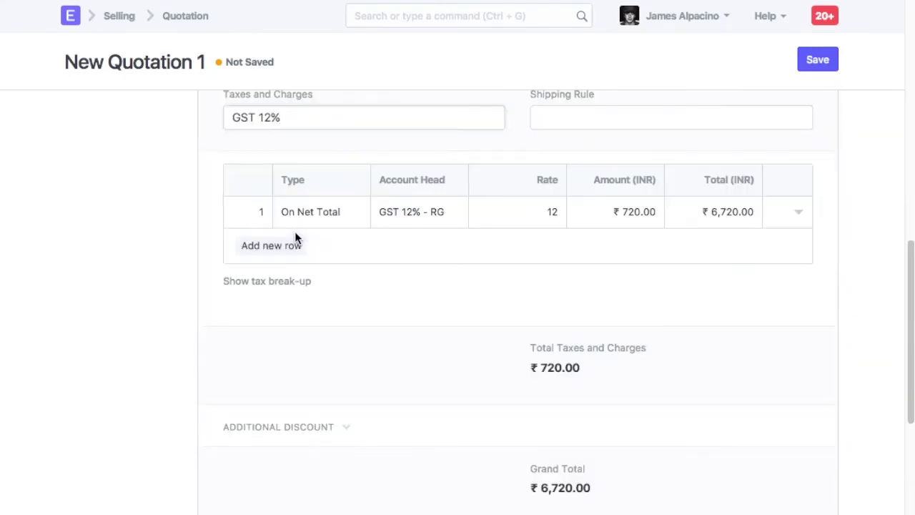
scroll(472, 292, "down", 5)
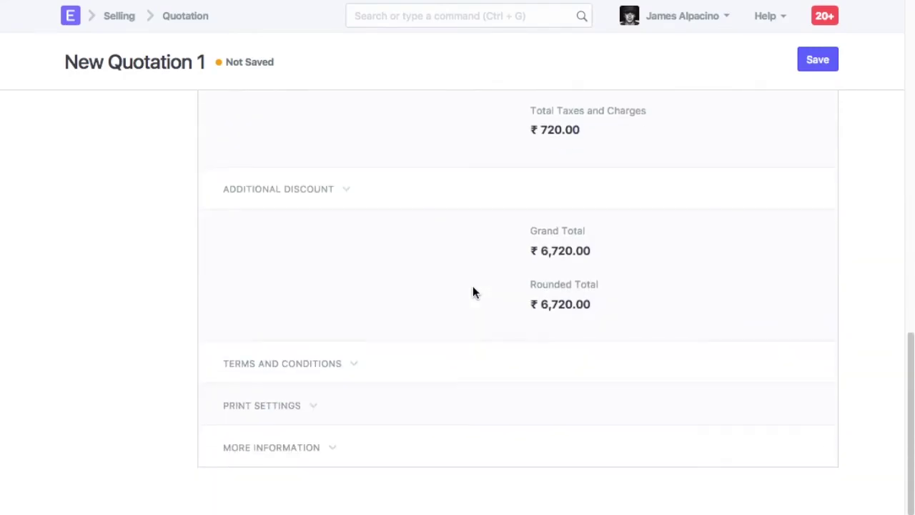
Add Sales Quotation terms and save as draft QTN-00017 totalling ₹6,720.
left_click(292, 370)
scroll(368, 338, "down", 5)
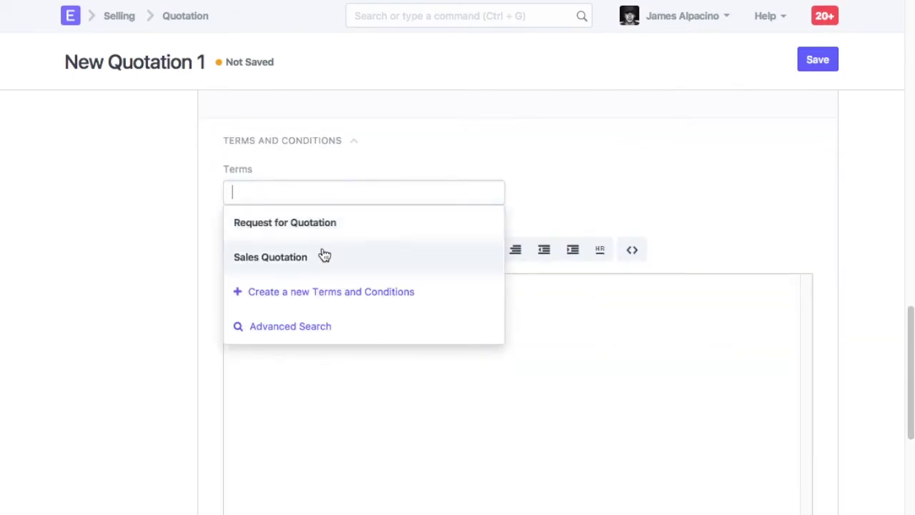
left_click(323, 255)
left_click(820, 58)
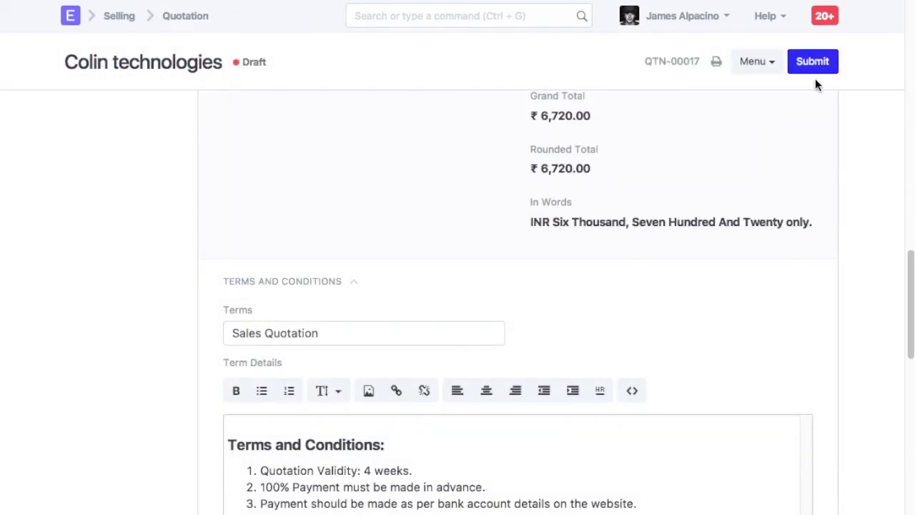
left_click(716, 65)
Scroll the QTN-00017 print preview through item, GST ₹720, ₹6,720 total and terms.
scroll(752, 218, "up", 10)
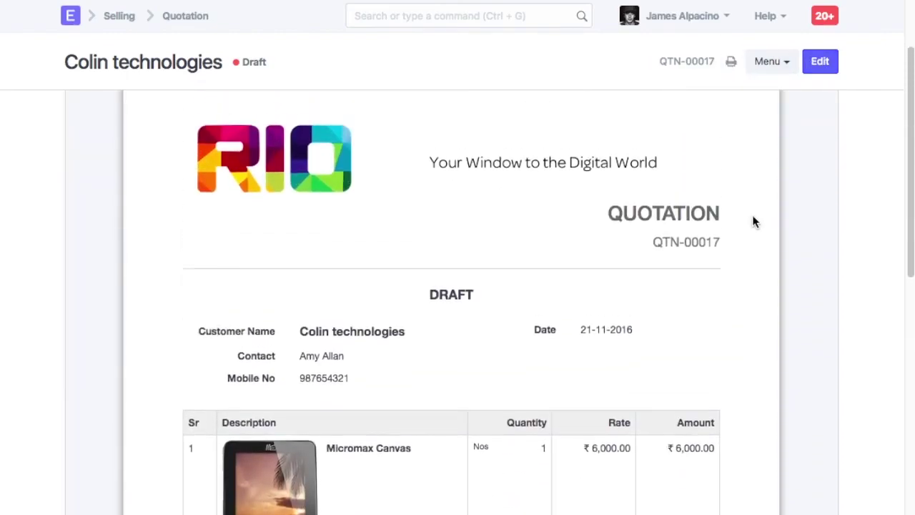
scroll(752, 222, "down", 5)
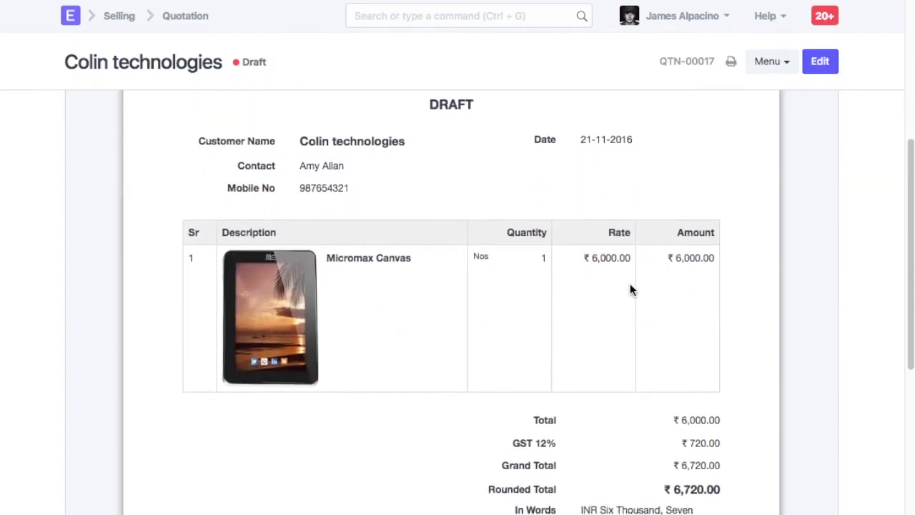
scroll(630, 283, "down", 1)
scroll(631, 283, "down", 3)
scroll(630, 283, "down", 1)
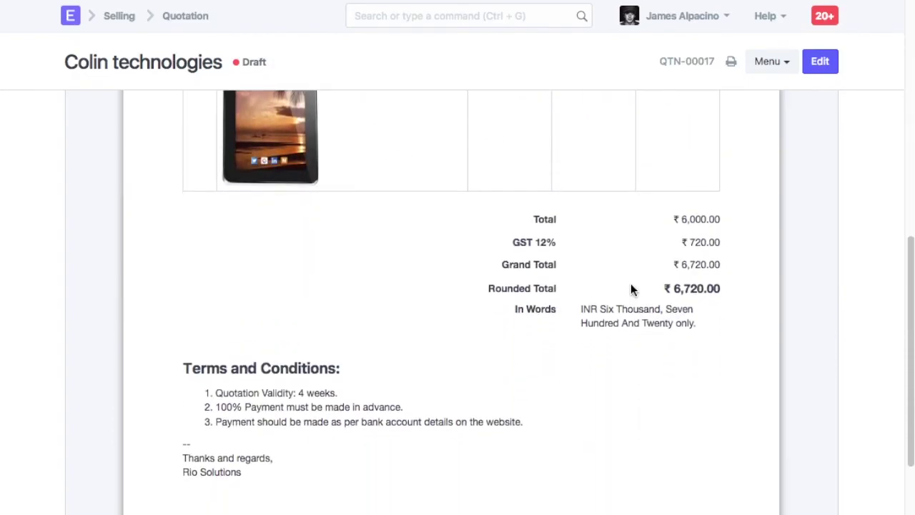
Submit QTN-00017, skip the email draft, and view its RIO-letterhead QUOTATION print preview.
left_click(822, 70)
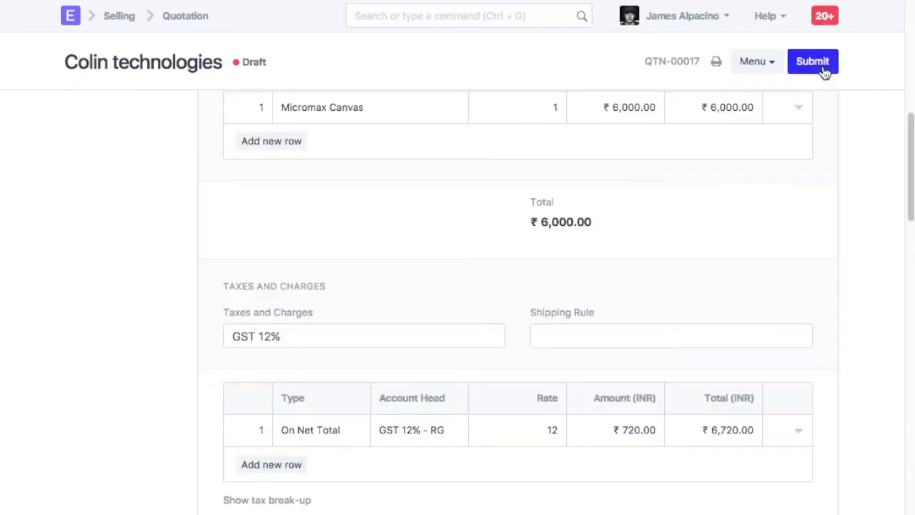
left_click(821, 68)
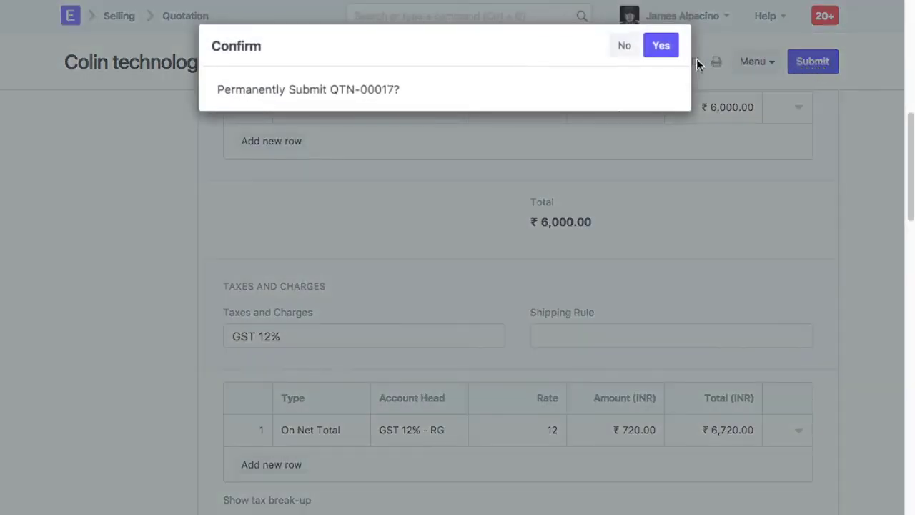
left_click(665, 50)
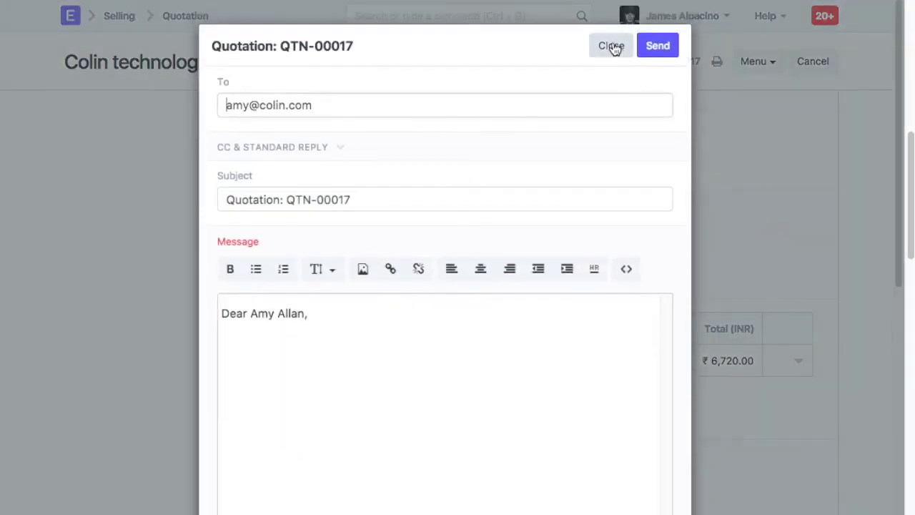
left_click(612, 46)
left_click(716, 64)
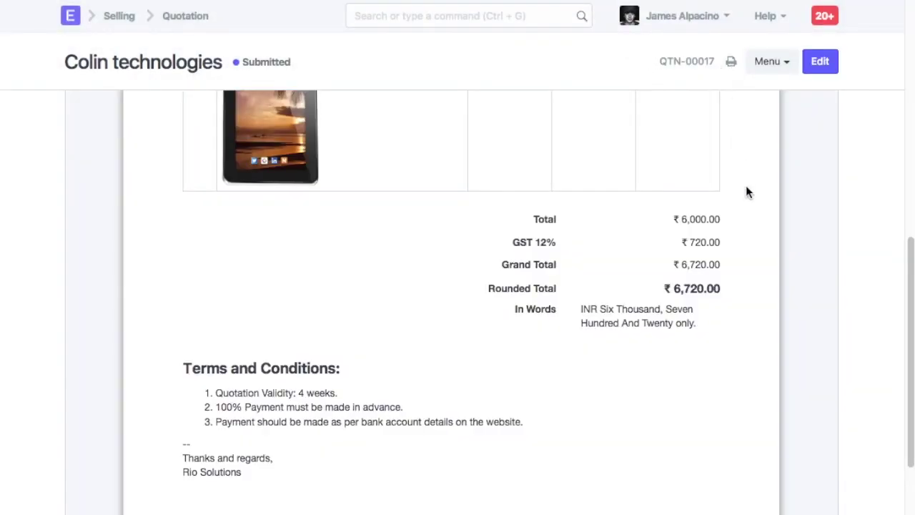
scroll(752, 209, "up", 3)
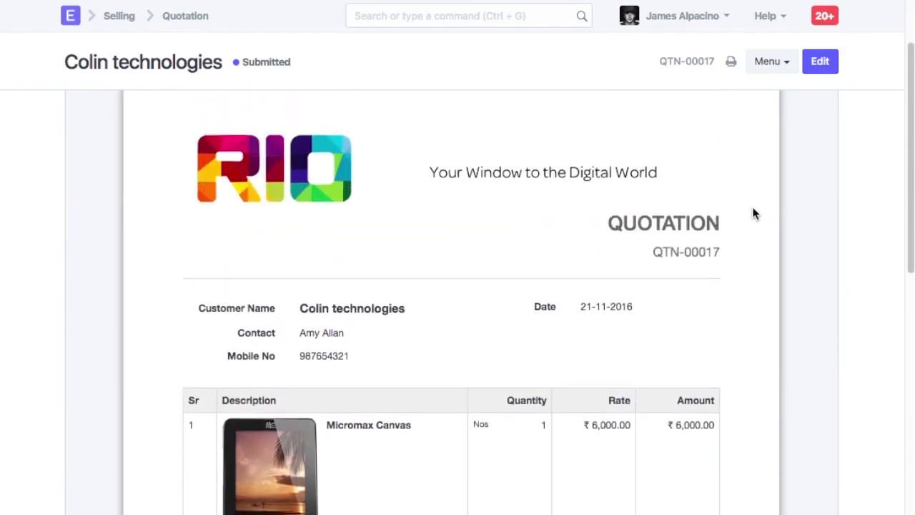